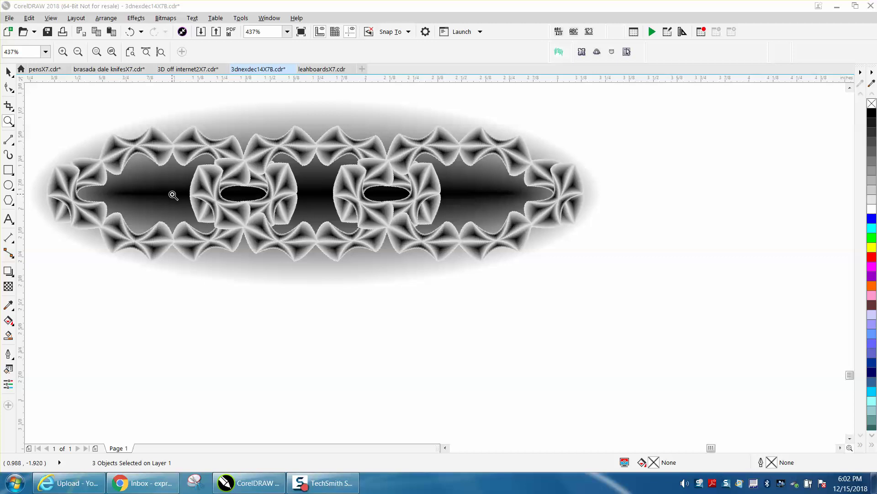
Zoom the view to show the whole page, with the oval knife design and a photo below it
{"action": "left_click", "coordinate": [303, 217]}
{"action": "scroll", "coordinate": [302, 218], "scroll_direction": "down", "scroll_amount": 1}
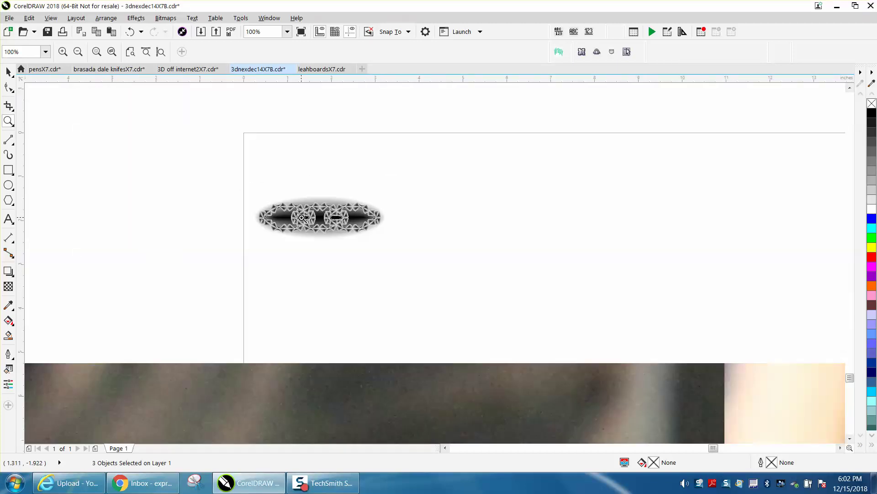
{"action": "scroll", "coordinate": [302, 218], "scroll_direction": "down", "scroll_amount": 3}
{"action": "scroll", "coordinate": [301, 218], "scroll_direction": "down", "scroll_amount": 1}
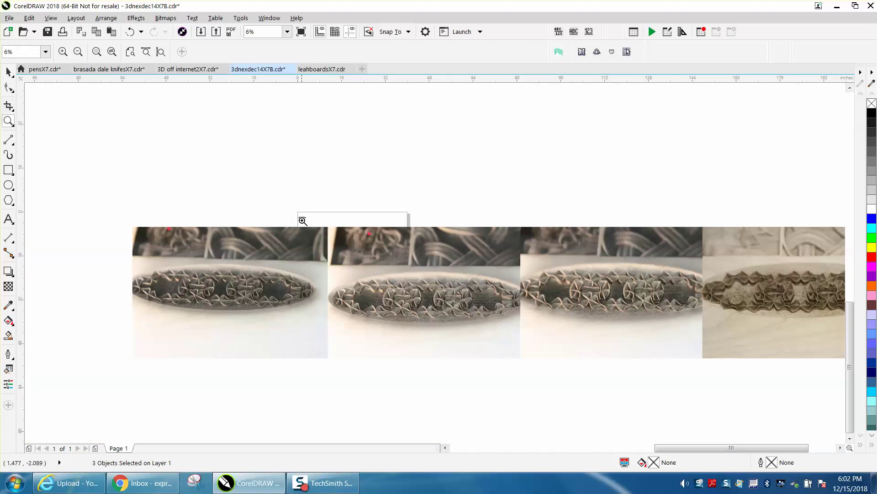
Zoom in on the first engraved photo, then out to 12% to show two photos
{"action": "left_click_drag", "start_coordinate": [132, 237], "coordinate": [348, 332]}
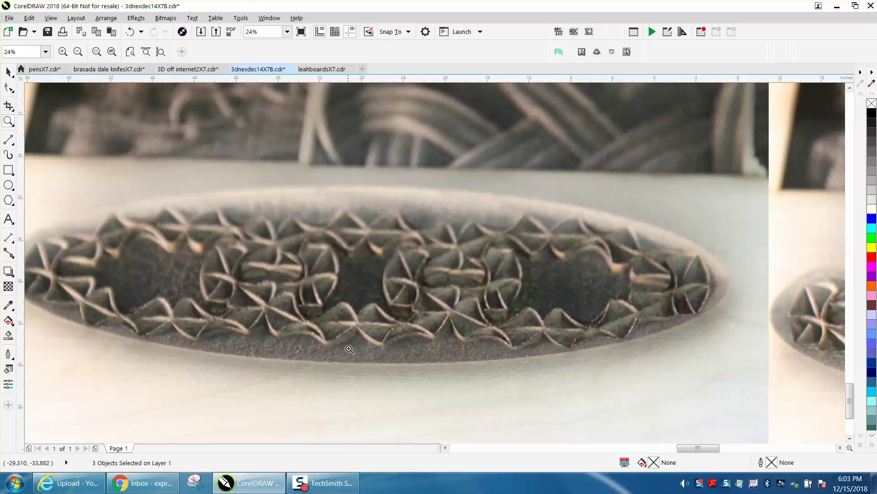
{"action": "right_click", "coordinate": [311, 325]}
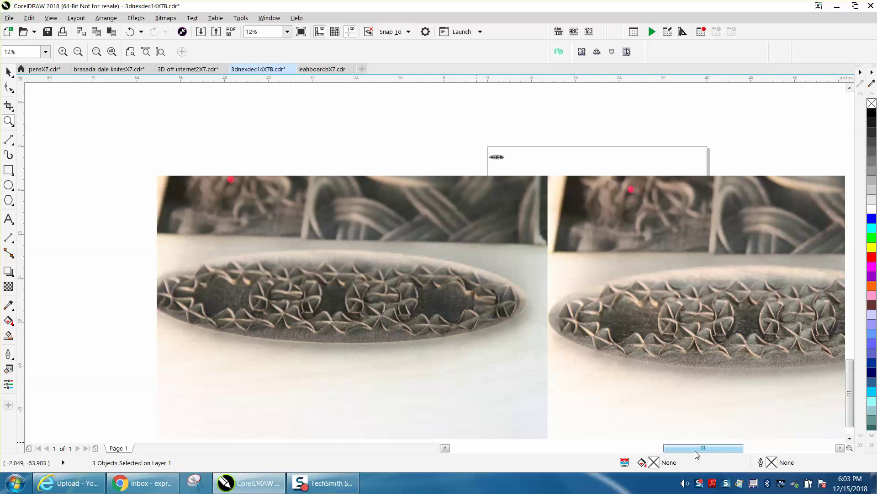
{"action": "left_click_drag", "start_coordinate": [703, 449], "coordinate": [725, 449]}
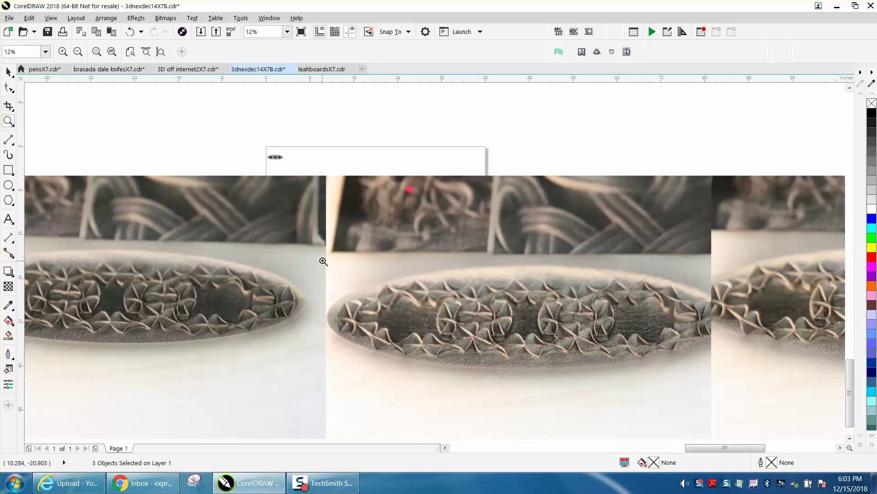
Zoom in close on the middle photo's engraved oval, then back out to the photo row
{"action": "left_click", "coordinate": [635, 373]}
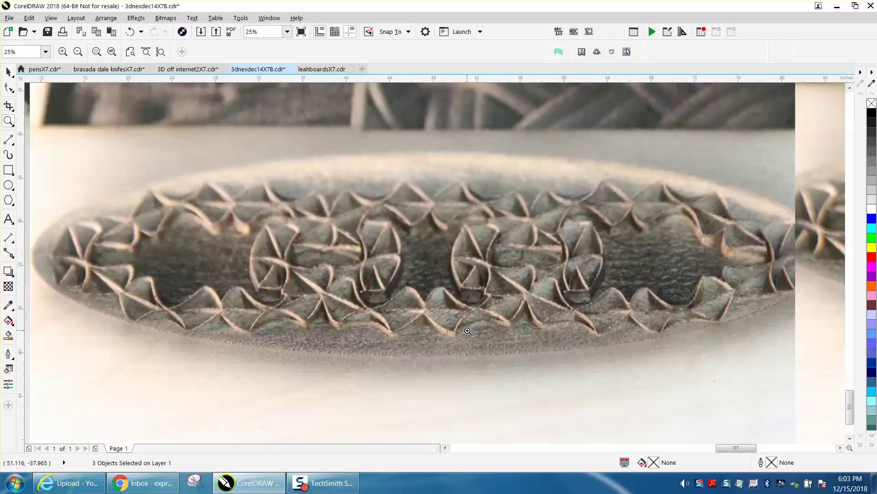
{"action": "right_click", "coordinate": [452, 329]}
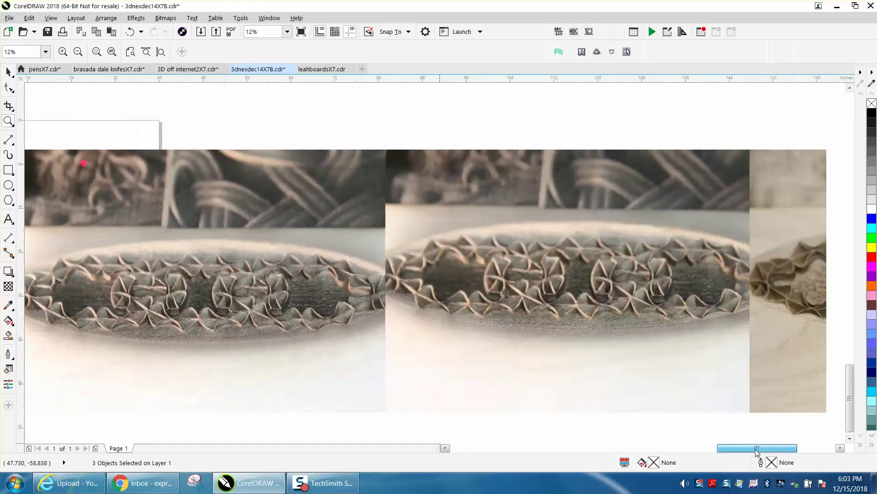
{"action": "left_click_drag", "start_coordinate": [732, 453], "coordinate": [759, 452]}
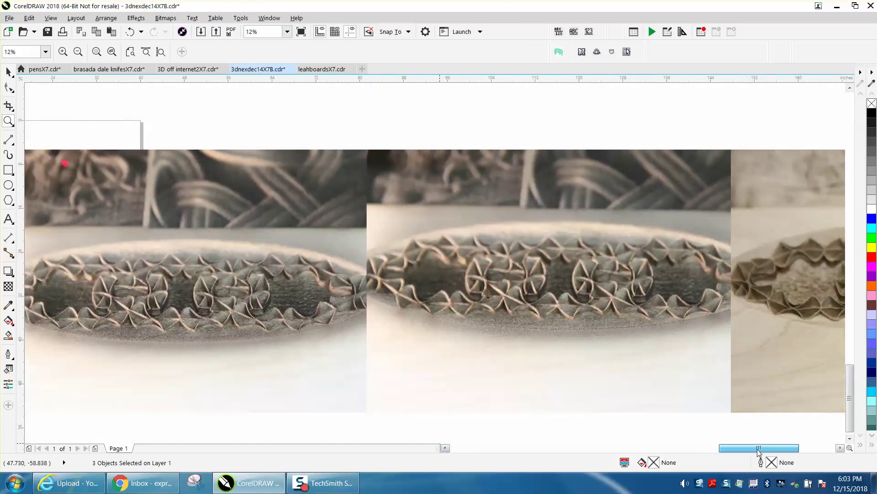
{"action": "left_click_drag", "start_coordinate": [436, 233], "coordinate": [704, 366]}
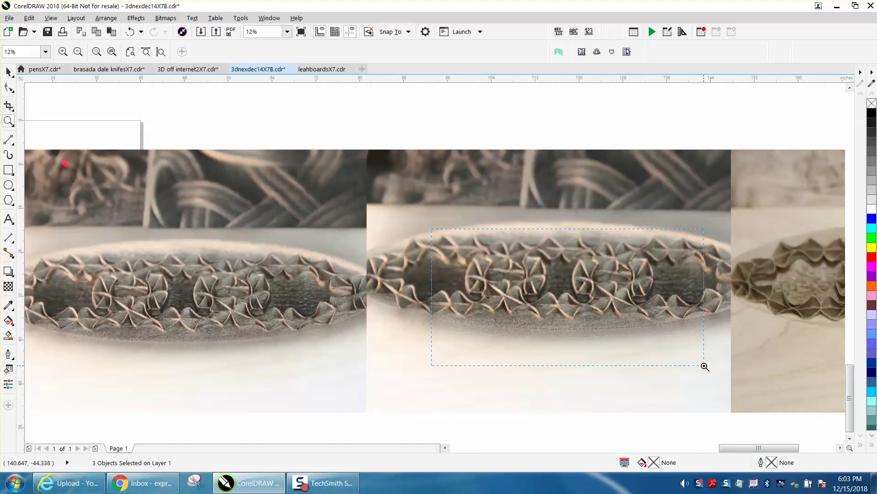
{"action": "right_click", "coordinate": [517, 334]}
{"action": "right_click", "coordinate": [518, 334]}
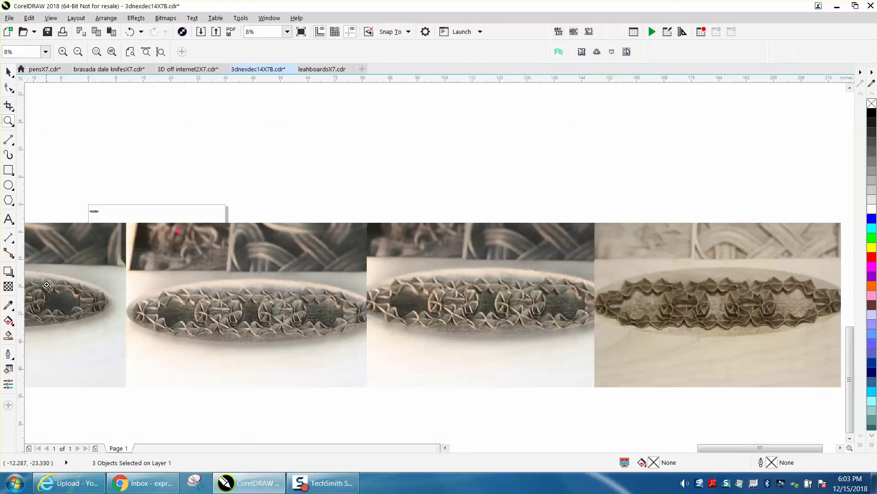
Inspect the first and middle photos' carving, then zoom out to 12% showing three photos
{"action": "left_click_drag", "start_coordinate": [45, 289], "coordinate": [40, 317]}
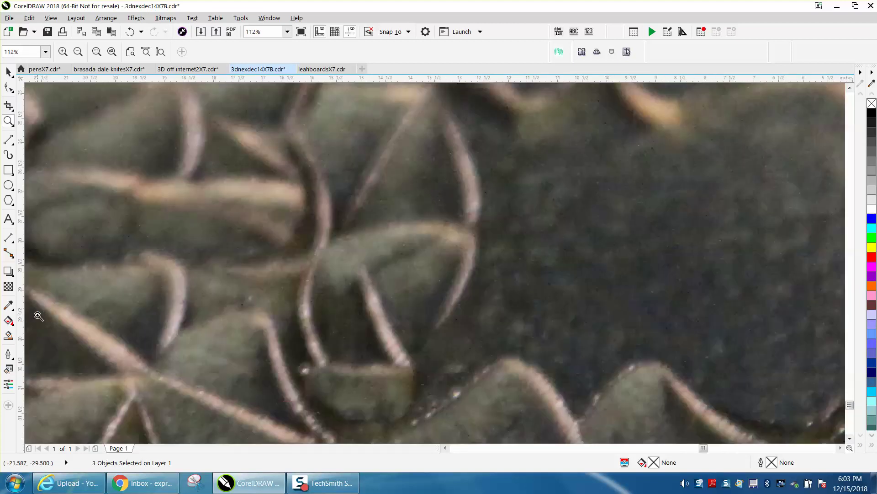
{"action": "right_click", "coordinate": [488, 291]}
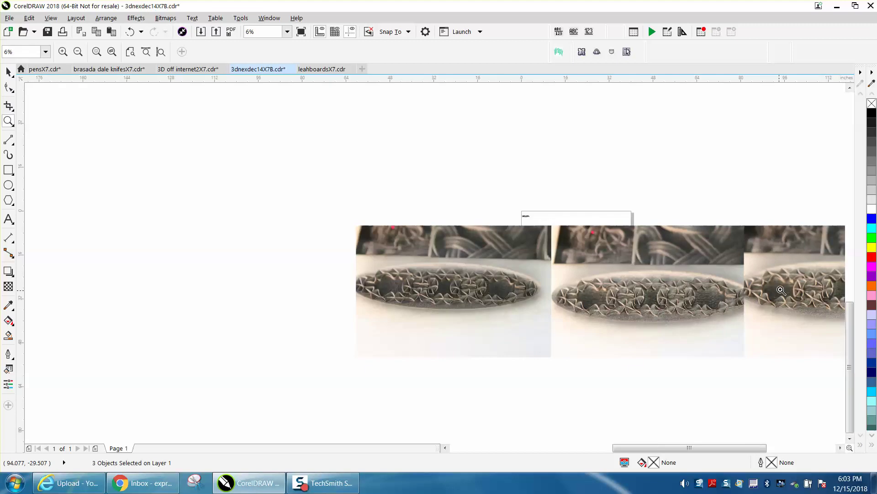
{"action": "left_click", "coordinate": [795, 294]}
{"action": "right_click", "coordinate": [421, 305]}
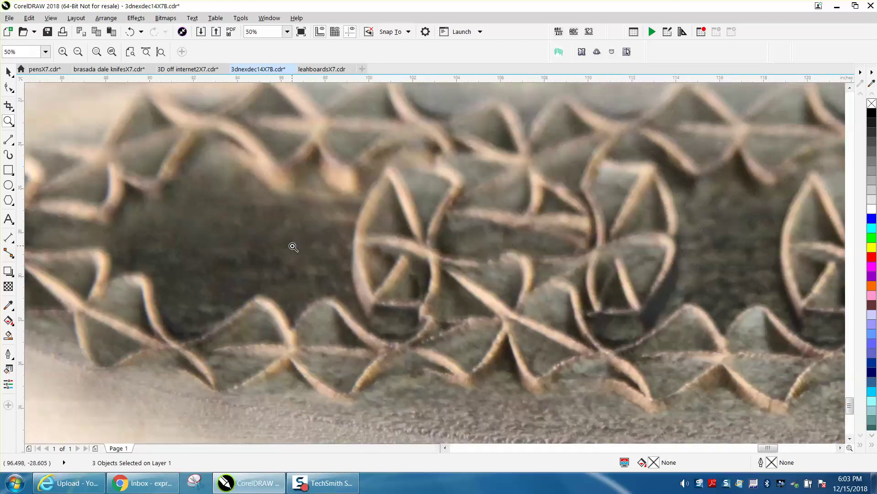
{"action": "right_click", "coordinate": [290, 246]}
{"action": "right_click", "coordinate": [290, 246]}
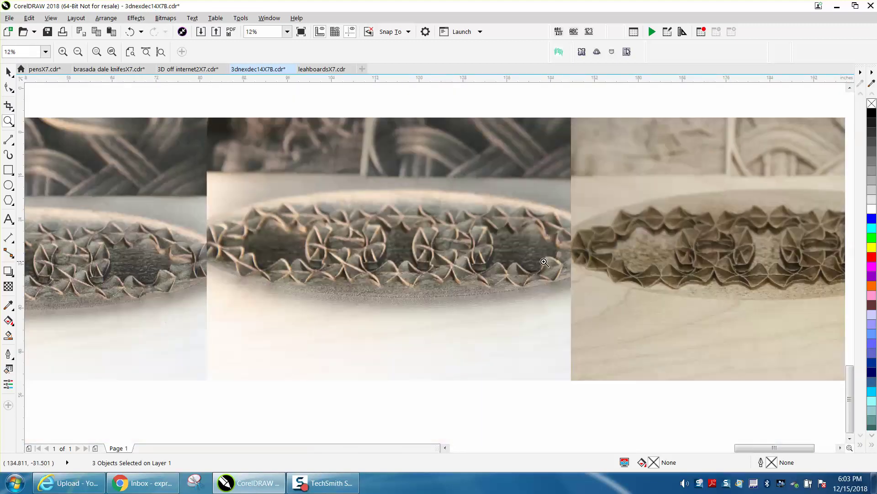
Zoom to 44% on the sandblasted photo, then out to 2% to show all four photos
{"action": "left_click", "coordinate": [822, 302]}
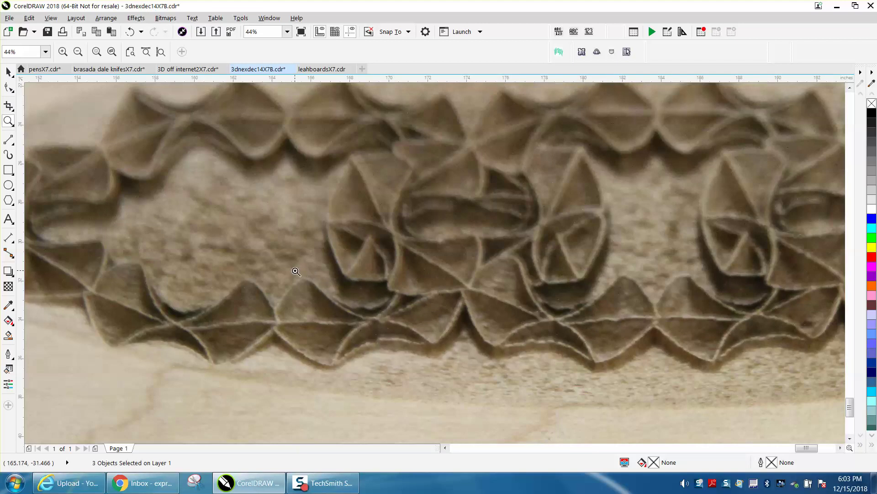
{"action": "scroll", "coordinate": [296, 270], "scroll_direction": "down", "scroll_amount": 2}
{"action": "scroll", "coordinate": [296, 270], "scroll_direction": "down", "scroll_amount": 1}
{"action": "scroll", "coordinate": [297, 271], "scroll_direction": "down", "scroll_amount": 2}
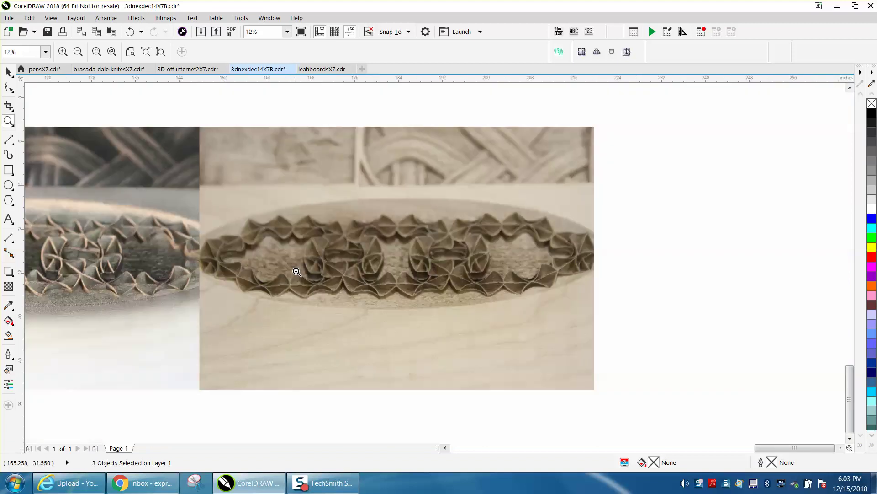
{"action": "scroll", "coordinate": [296, 270], "scroll_direction": "down", "scroll_amount": 2}
{"action": "scroll", "coordinate": [296, 271], "scroll_direction": "down", "scroll_amount": 2}
{"action": "scroll", "coordinate": [296, 271], "scroll_direction": "down", "scroll_amount": 1}
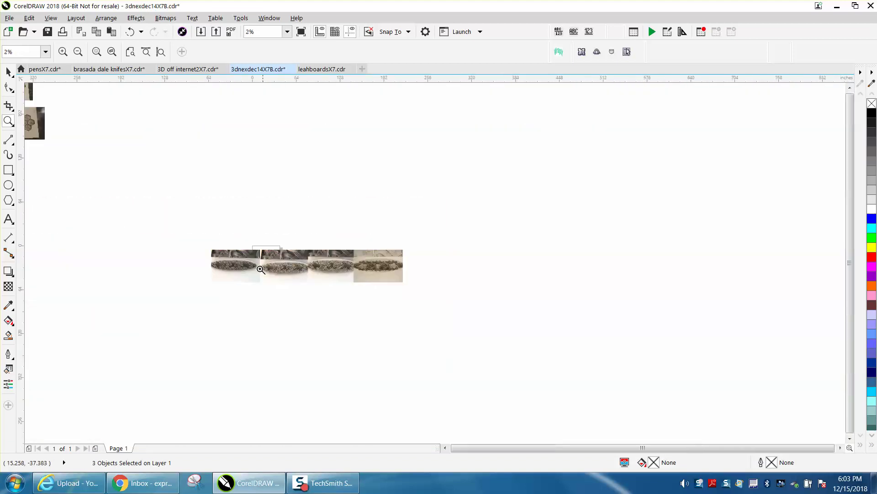
{"action": "scroll", "coordinate": [420, 289], "scroll_direction": "up", "scroll_amount": 3}
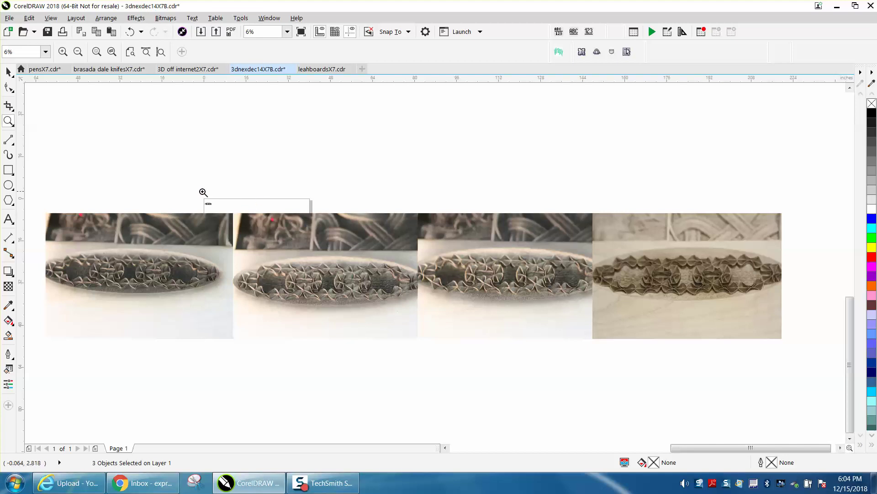
Marquee-zoom onto the small grayscale oval design until its gradient carving fills the view
{"action": "left_click_drag", "start_coordinate": [197, 199], "coordinate": [219, 206]}
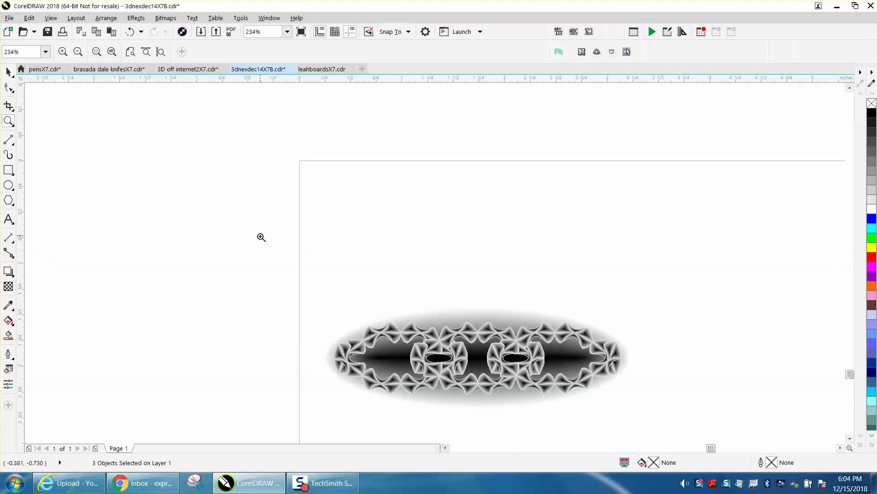